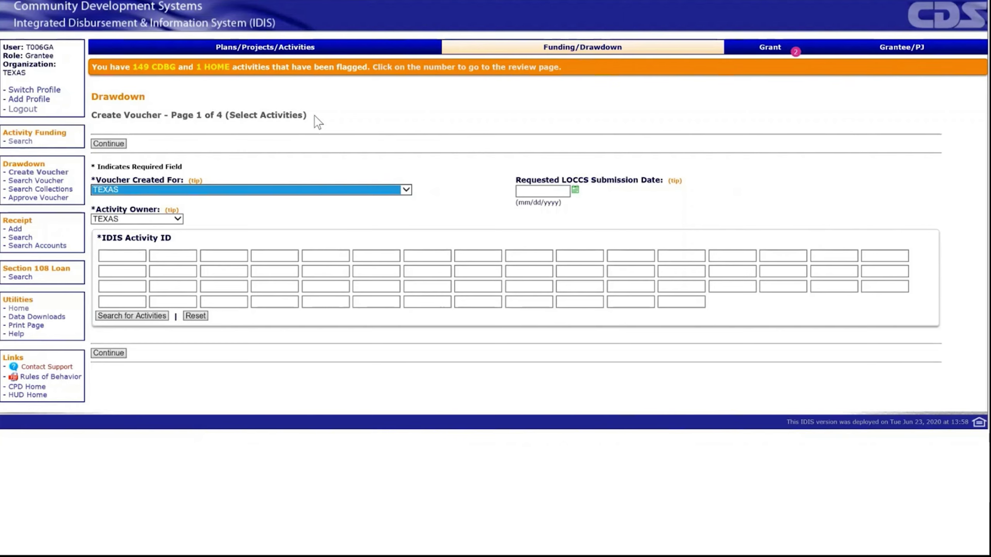
Create a voucher for IDIS activity 46092 with a drawdown of 43575.81 from the 2018 HTF grant.
{"action": "left_click", "coordinate": [124, 256]}
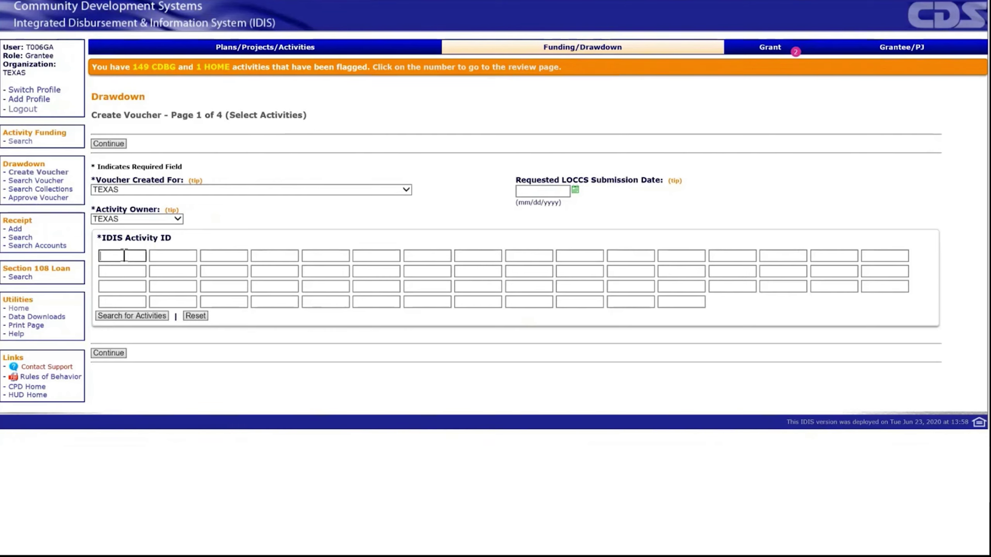
{"action": "type", "text": "092"}
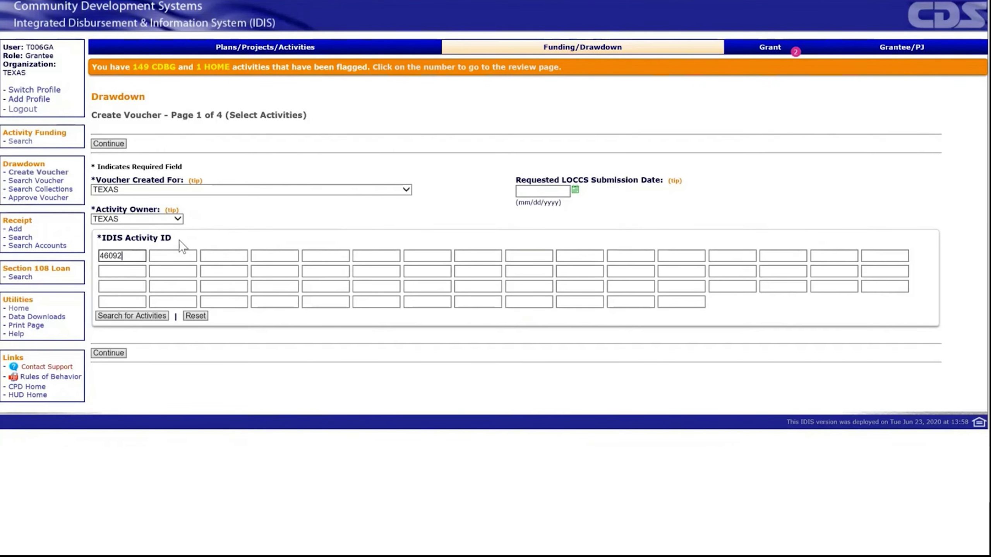
{"action": "left_click", "coordinate": [110, 350]}
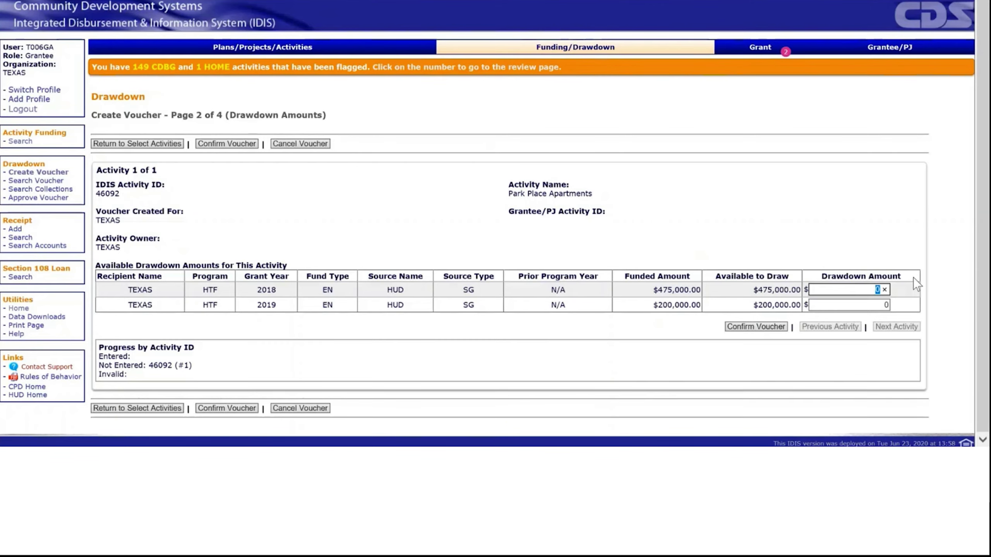
{"action": "type", "text": "43575.81"}
{"action": "left_click", "coordinate": [765, 327]}
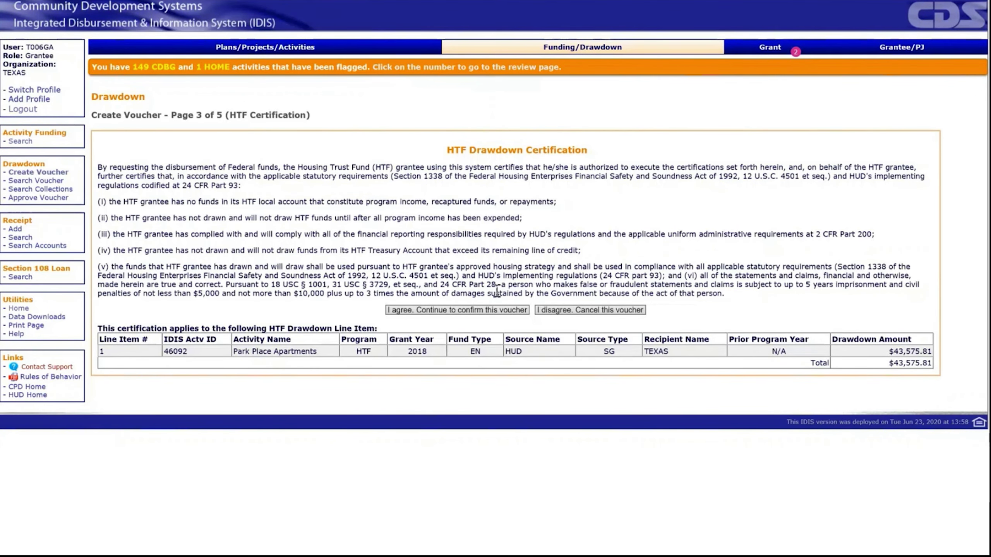
Agree to the HTF drawdown certification and generate the voucher with the requested LOCCS submission date left blank.
{"action": "left_click", "coordinate": [479, 310]}
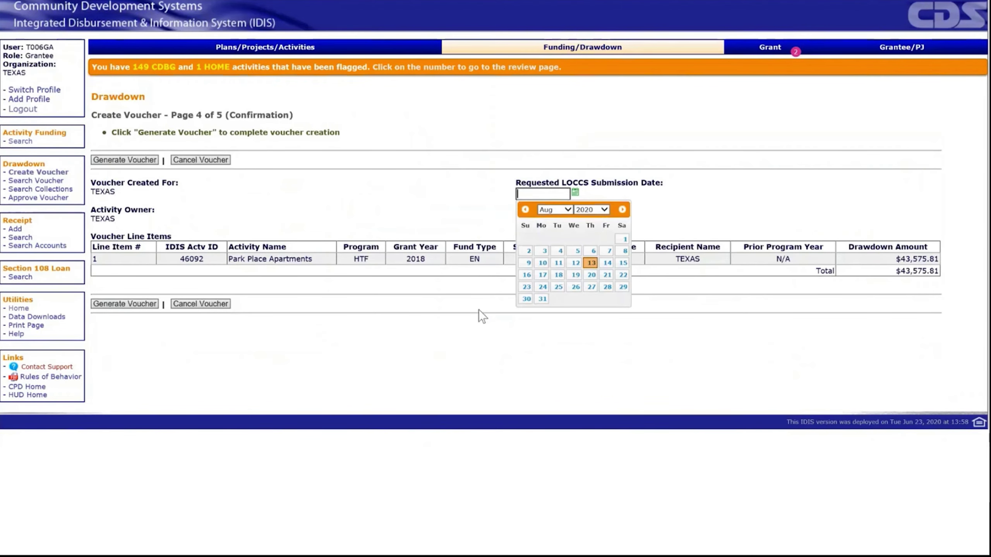
{"action": "left_click", "coordinate": [300, 111]}
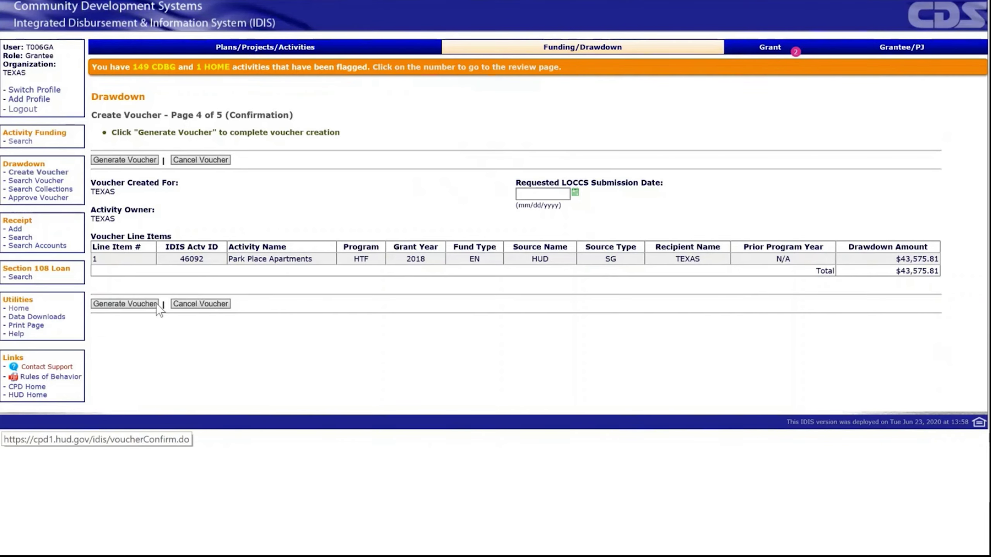
{"action": "left_click", "coordinate": [140, 307]}
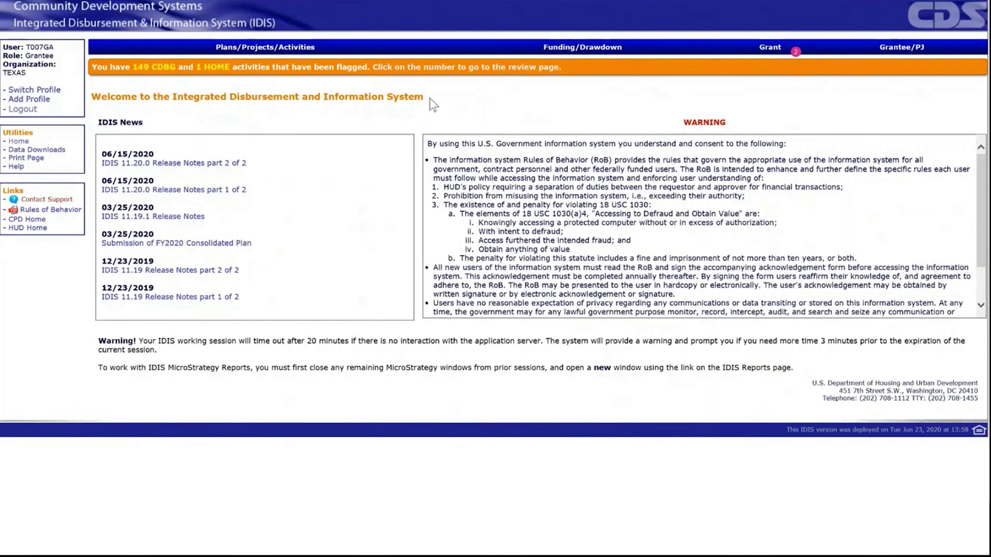
Search the vouchers for approval for IDIS voucher 6387994 and open its line item to maintain and approve.
{"action": "left_click", "coordinate": [590, 52]}
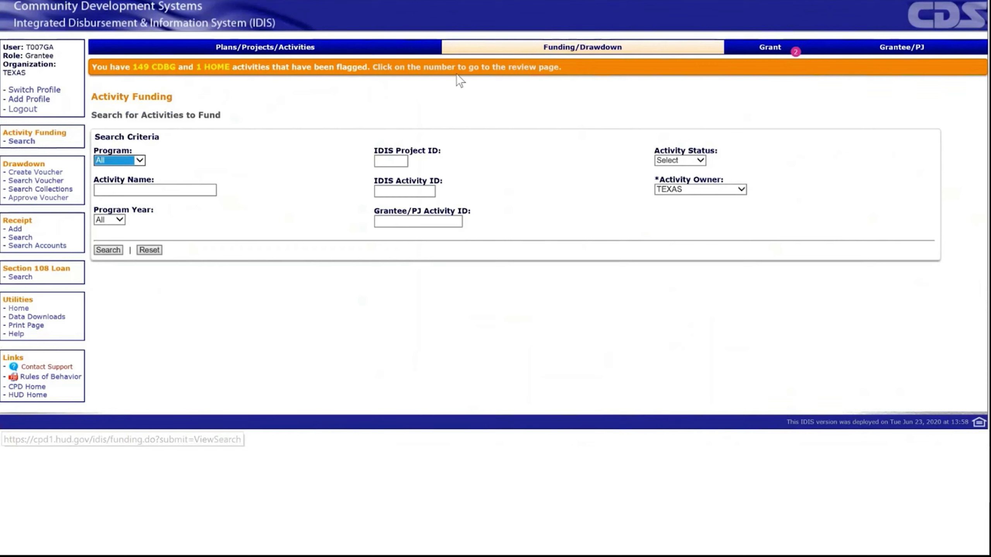
{"action": "left_click", "coordinate": [36, 198]}
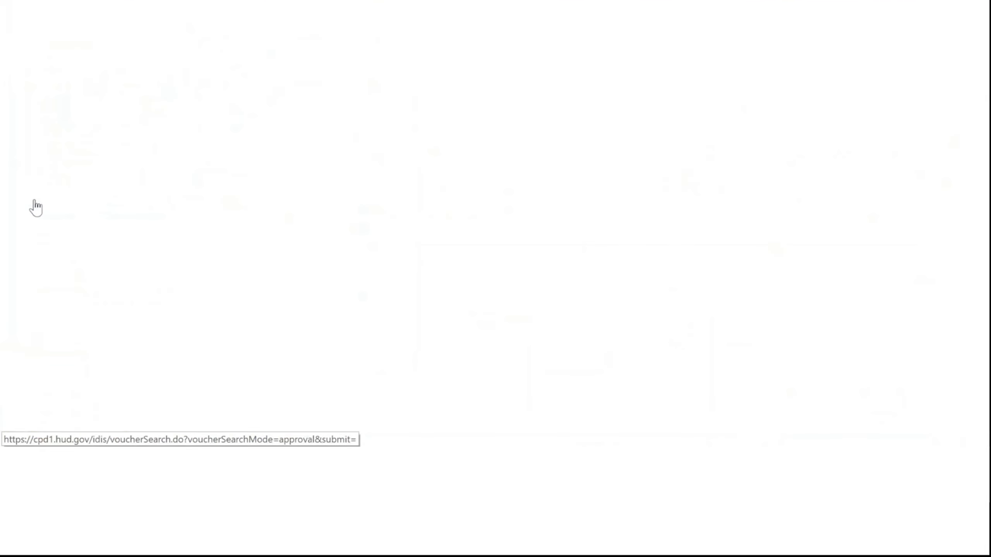
{"action": "left_click", "coordinate": [114, 166]}
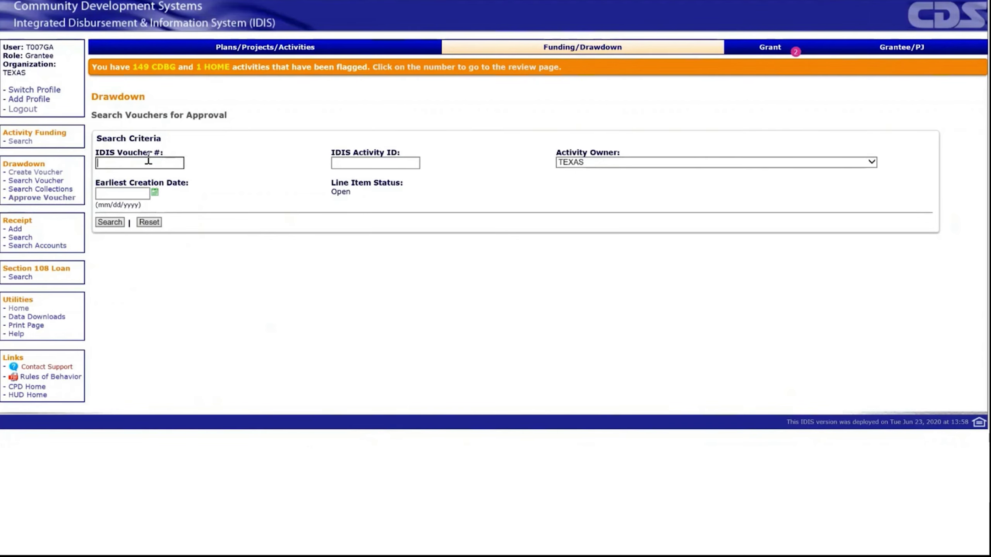
{"action": "type", "text": "6387994"}
{"action": "left_click", "coordinate": [109, 223]}
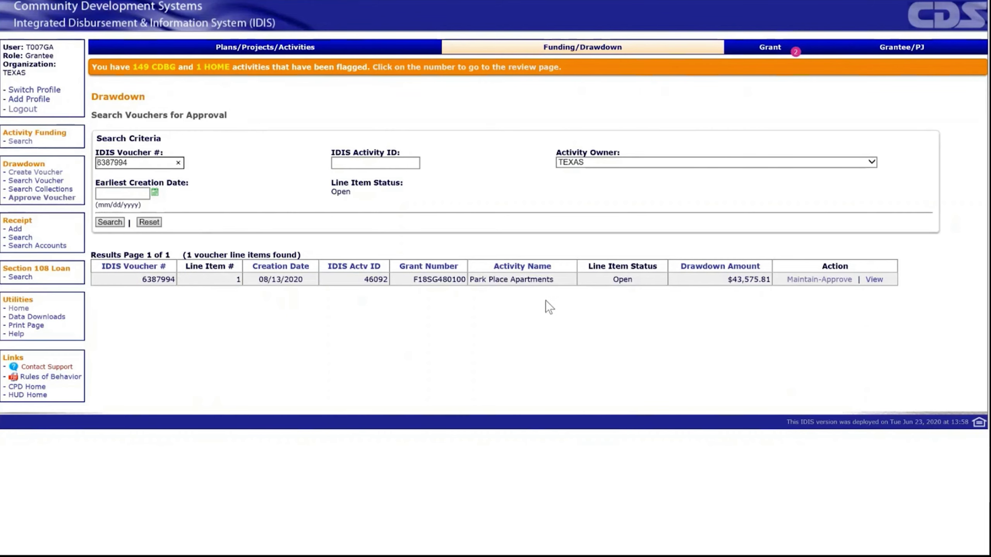
{"action": "left_click", "coordinate": [799, 281]}
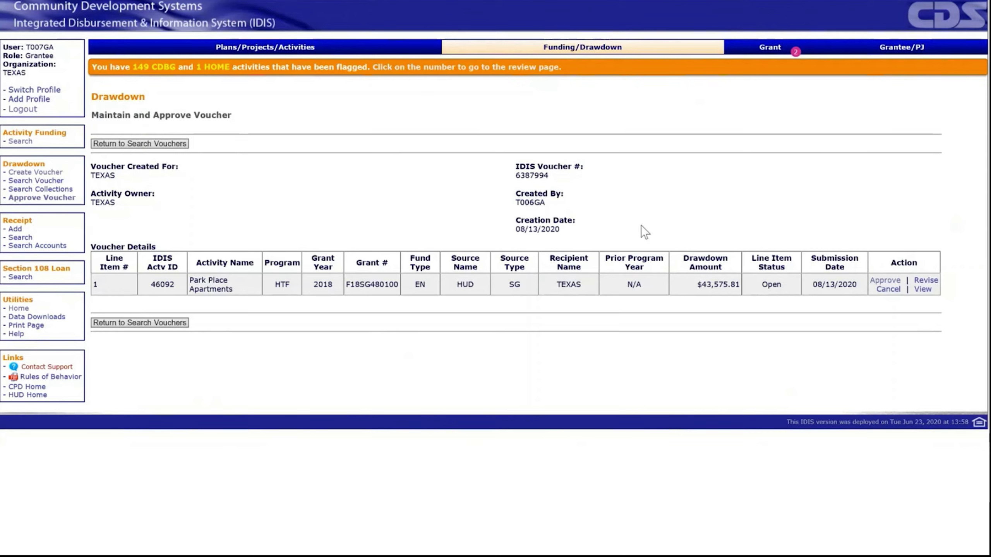
Approve the Park Place Apartments voucher line item with a submission date of 08/14/2020.
{"action": "left_click", "coordinate": [888, 284]}
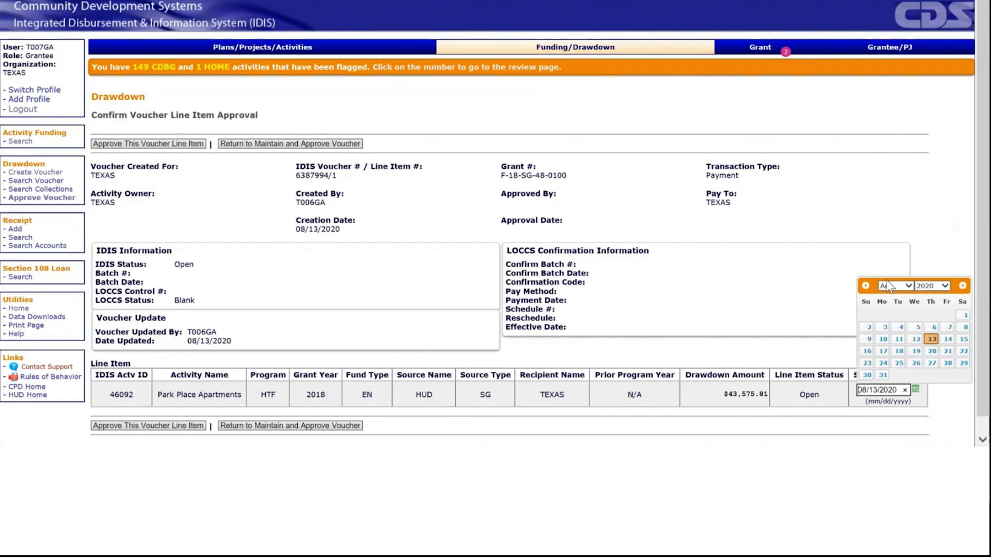
{"action": "left_click", "coordinate": [947, 339]}
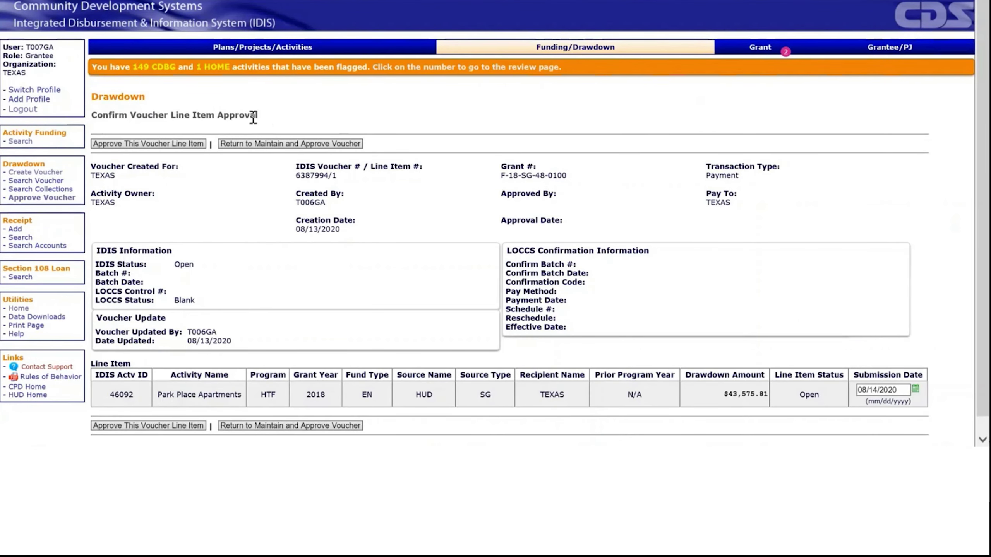
{"action": "left_click", "coordinate": [161, 145]}
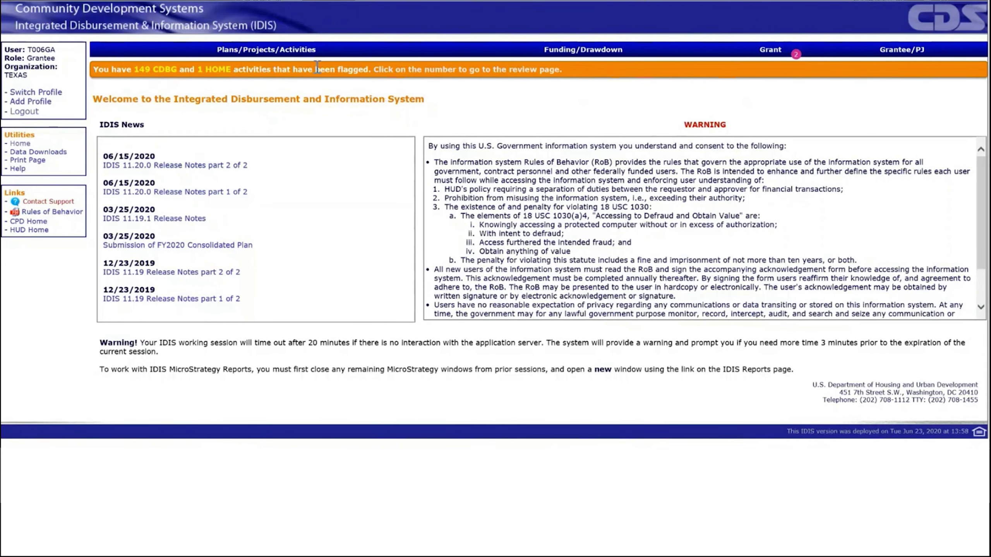
Search the activities for IDIS Activity ID 46092 and open it for editing.
{"action": "left_click", "coordinate": [295, 49]}
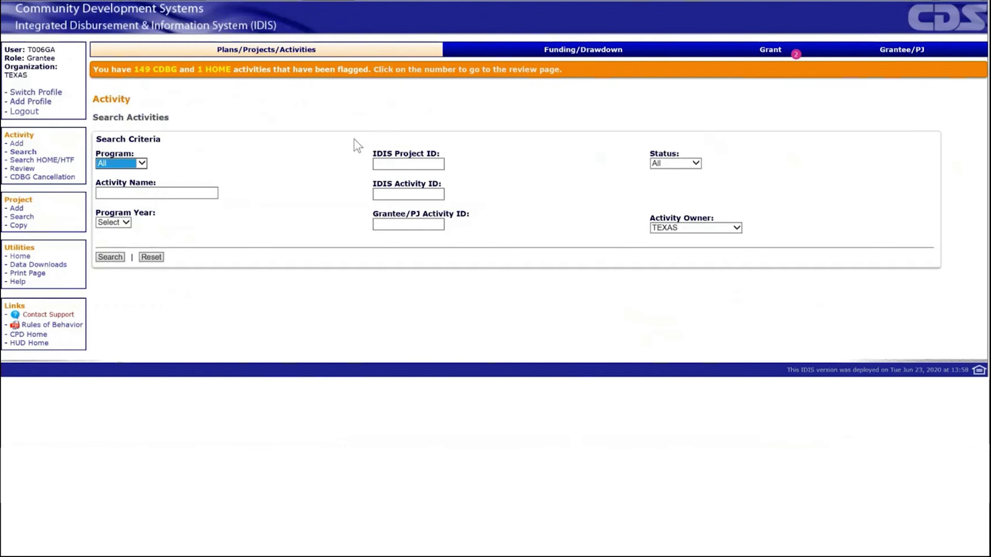
{"action": "left_click", "coordinate": [407, 195]}
{"action": "type", "text": "46092"}
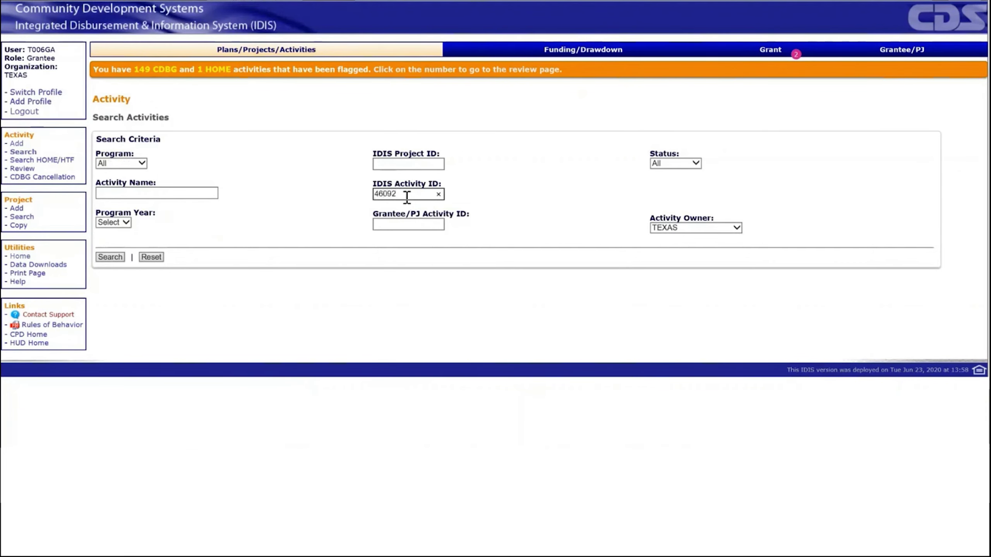
{"action": "left_click", "coordinate": [106, 256]}
{"action": "left_click", "coordinate": [879, 334]}
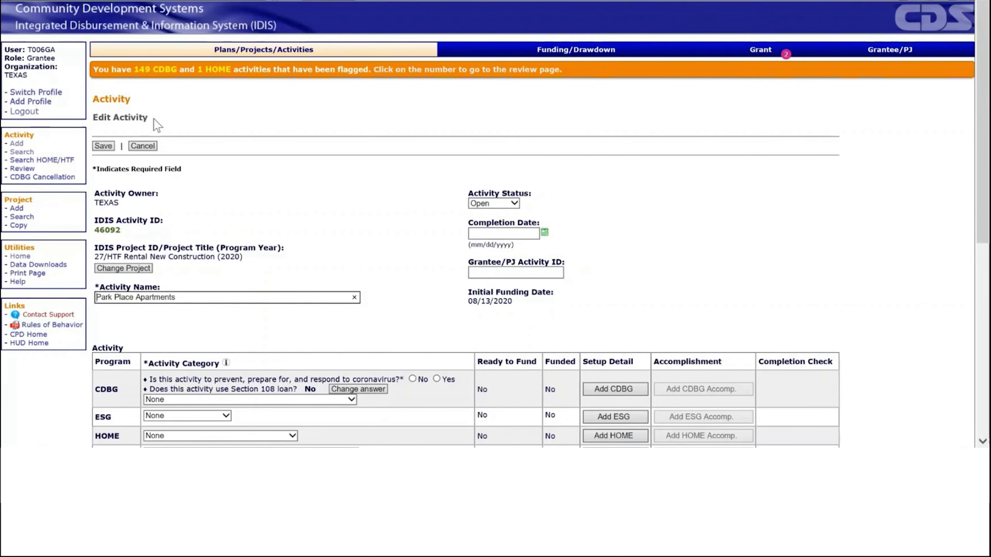
Open the activity's HTF accomplishment for editing and review the first completion page's units and period of affordability.
{"action": "scroll", "coordinate": [154, 121], "scroll_direction": "down", "scroll_amount": 7}
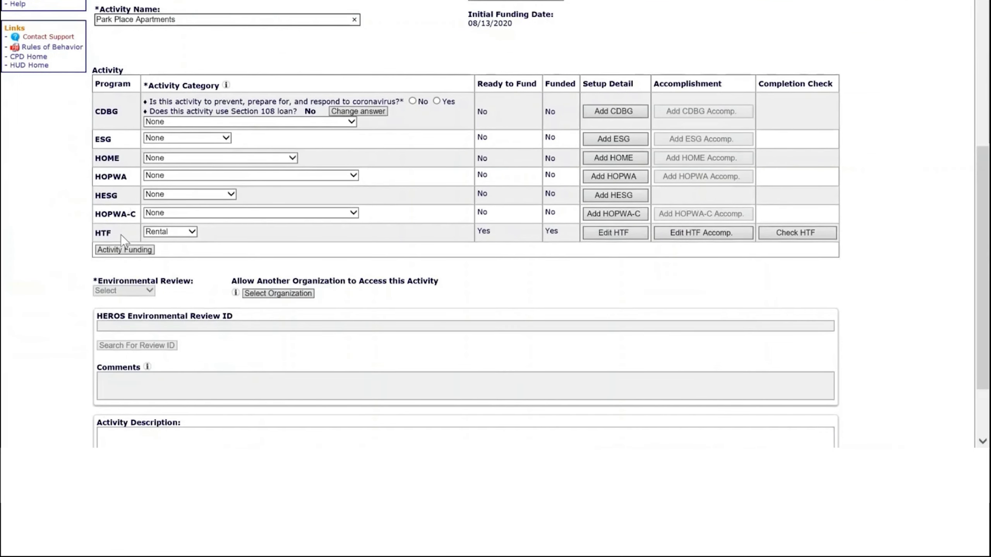
{"action": "left_click", "coordinate": [685, 233]}
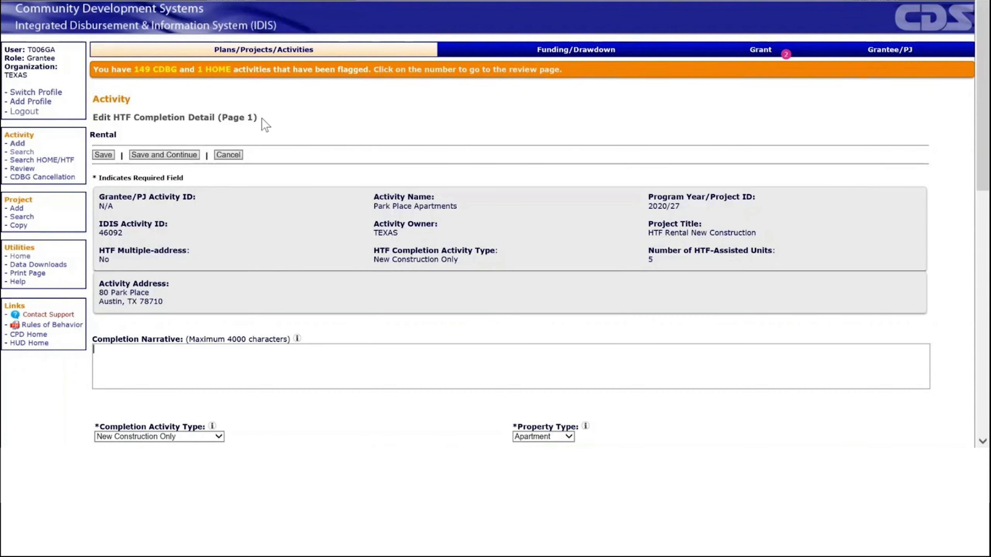
{"action": "scroll", "coordinate": [262, 118], "scroll_direction": "down", "scroll_amount": 8}
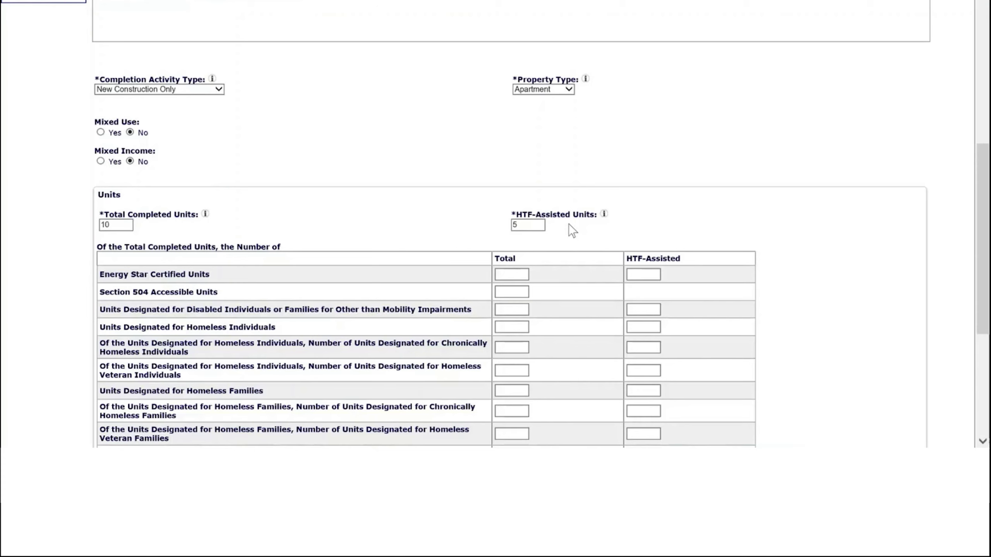
{"action": "scroll", "coordinate": [569, 224], "scroll_direction": "down", "scroll_amount": 6}
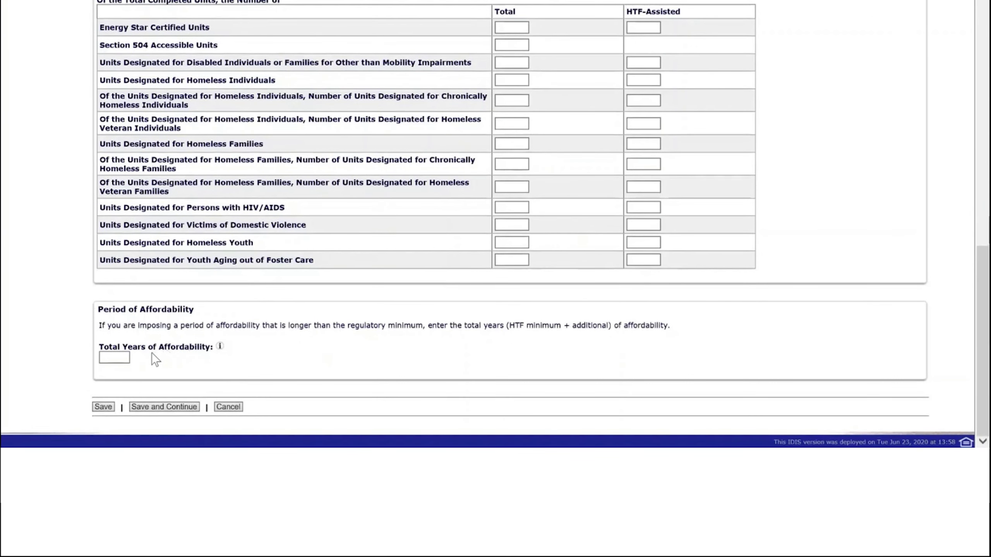
{"action": "left_click", "coordinate": [127, 357]}
{"action": "type", "text": "30"}
{"action": "key", "text": "BackSpace"}
{"action": "key", "text": "BackSpace"}
Save the first HTF completion page, continue to the second page and review its costs and activity totals.
{"action": "left_click", "coordinate": [183, 407]}
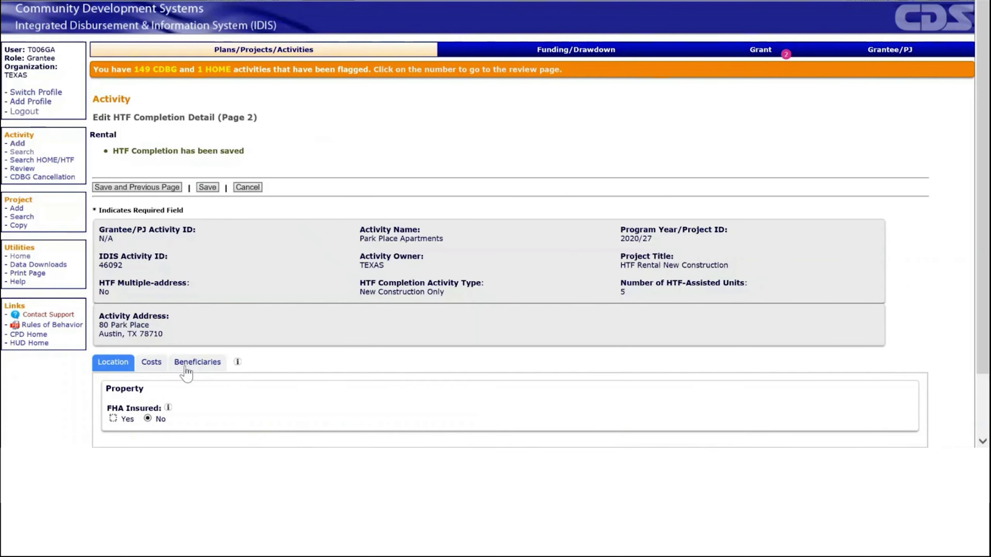
{"action": "left_click", "coordinate": [151, 367]}
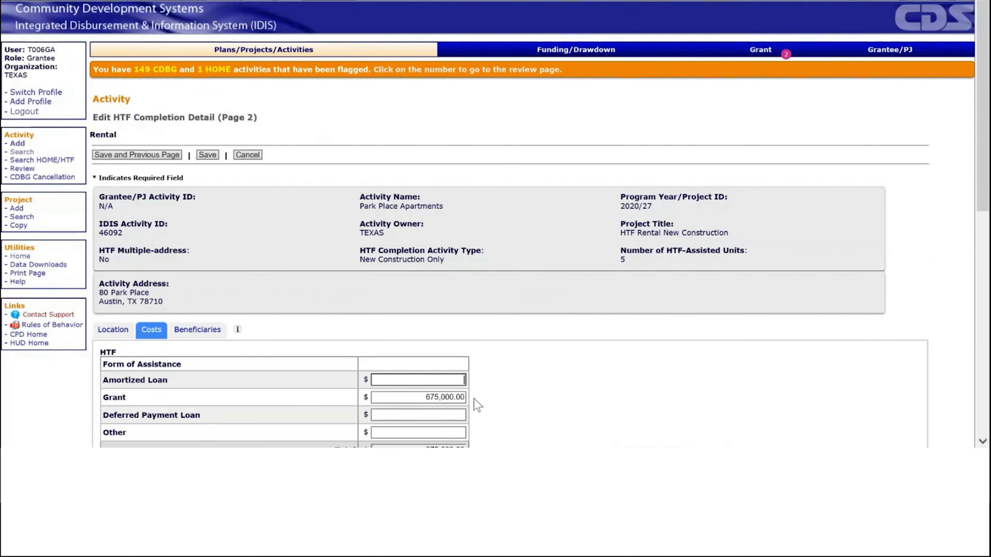
{"action": "scroll", "coordinate": [473, 399], "scroll_direction": "down", "scroll_amount": 10}
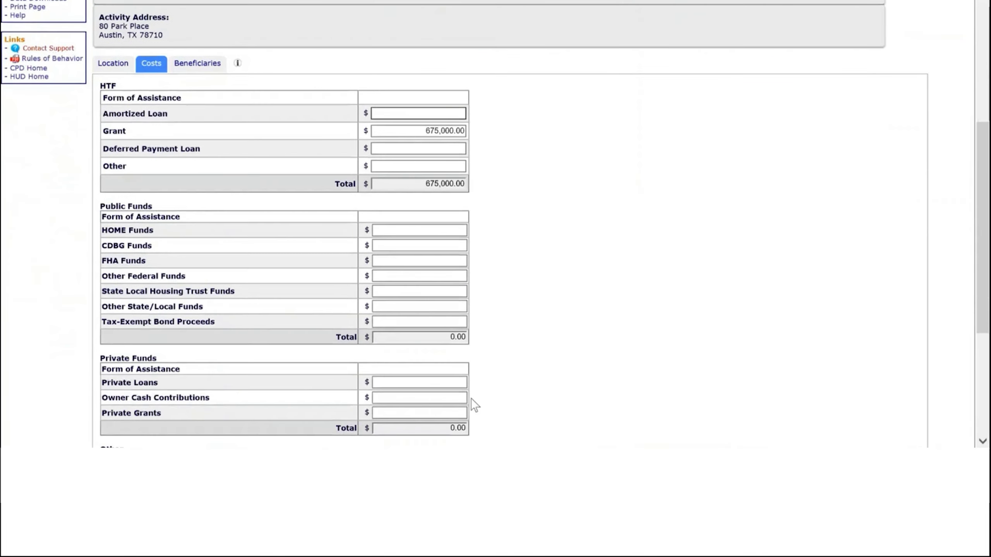
{"action": "scroll", "coordinate": [467, 399], "scroll_direction": "down", "scroll_amount": 3}
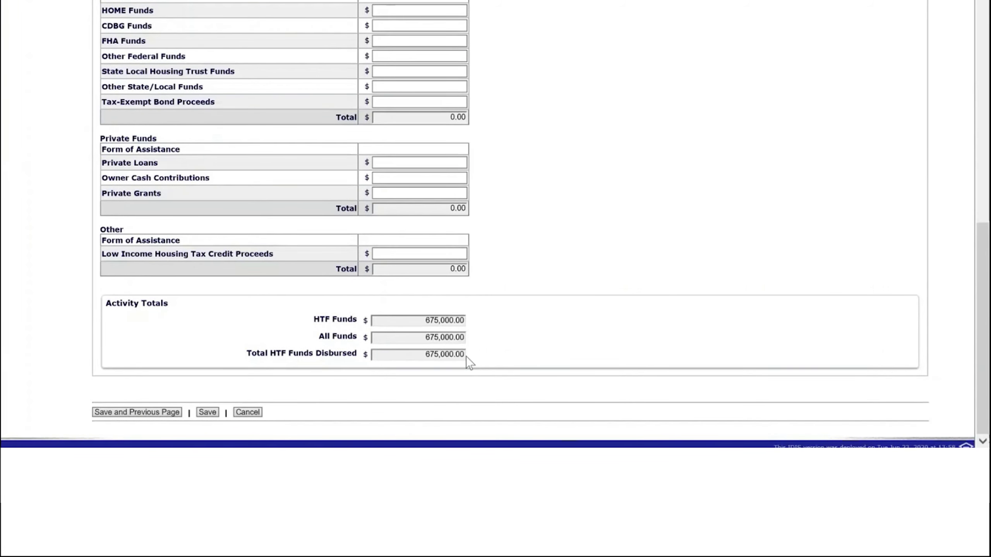
{"action": "scroll", "coordinate": [466, 356], "scroll_direction": "up", "scroll_amount": 13}
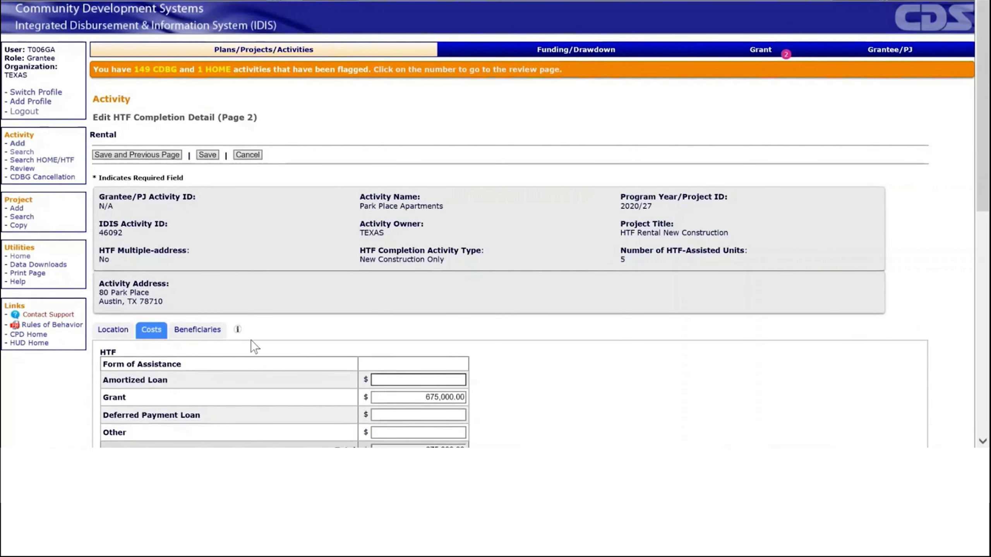
Review the beneficiary details of the HTF-assisted units and save the HTF completion detail.
{"action": "left_click", "coordinate": [197, 329]}
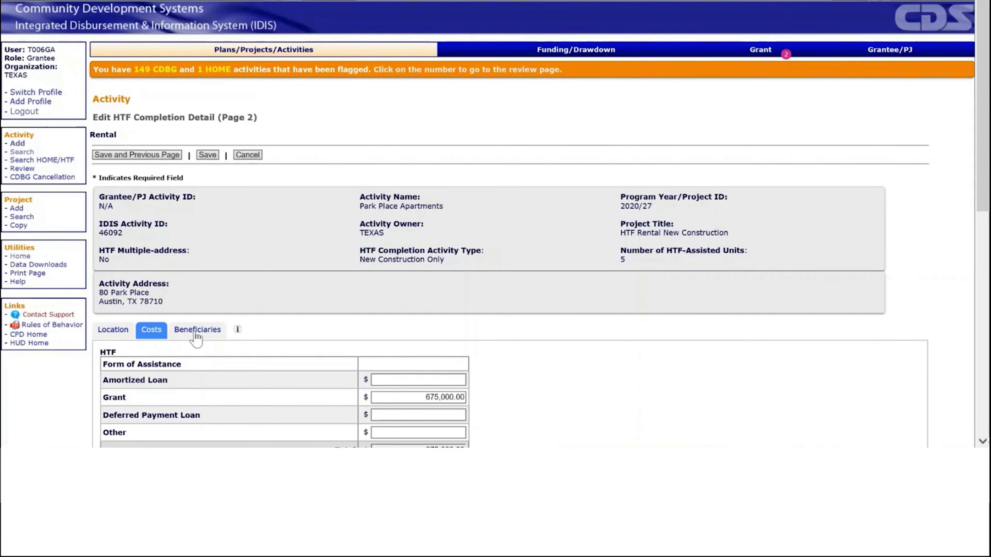
{"action": "scroll", "coordinate": [133, 357], "scroll_direction": "down", "scroll_amount": 3}
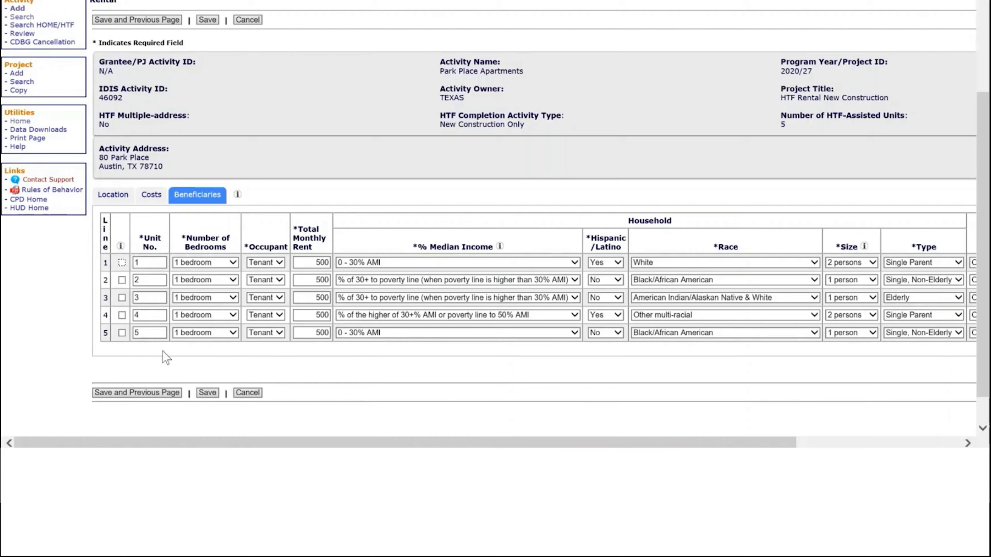
{"action": "left_click", "coordinate": [210, 391]}
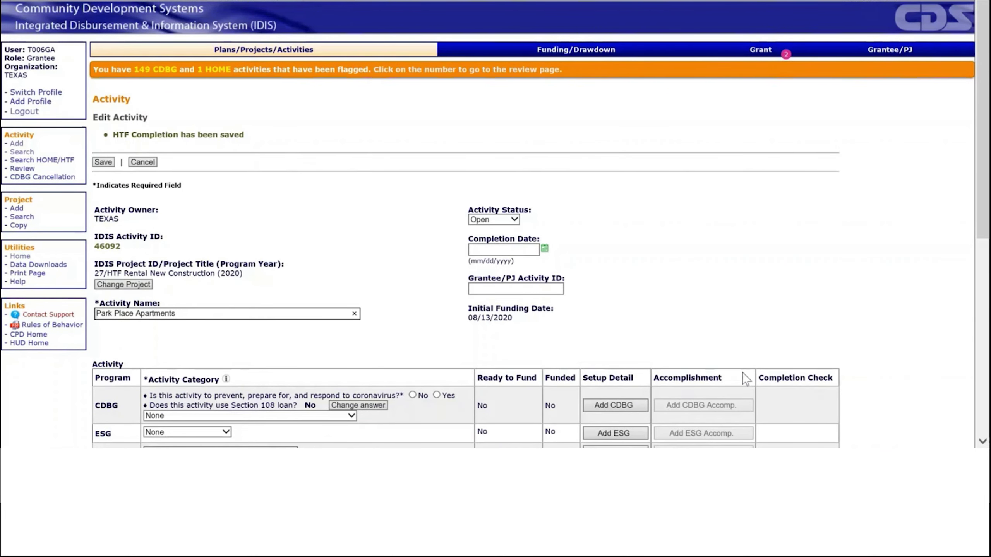
Run the HTF completion check, set the activity status to Completed and save the activity.
{"action": "scroll", "coordinate": [784, 383], "scroll_direction": "down", "scroll_amount": 5}
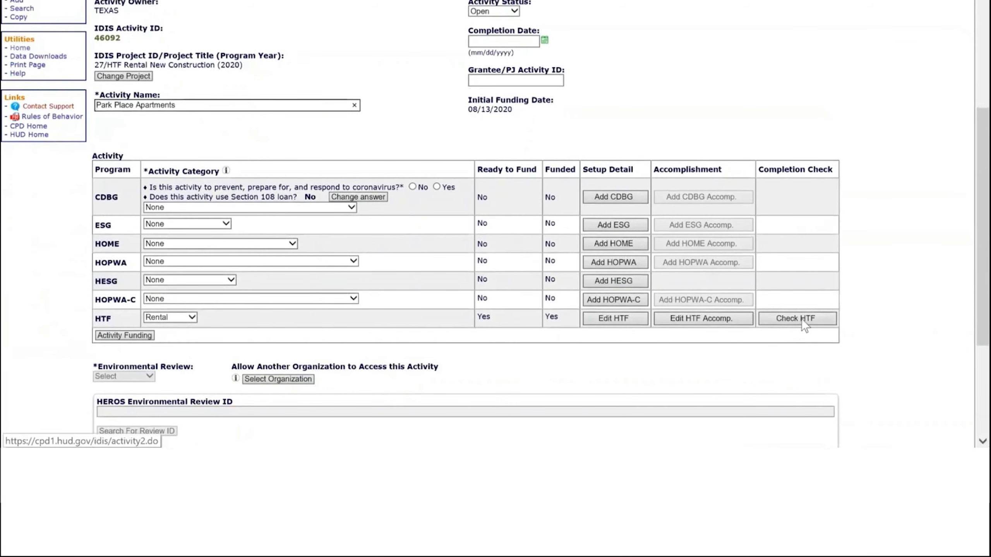
{"action": "left_click", "coordinate": [802, 318]}
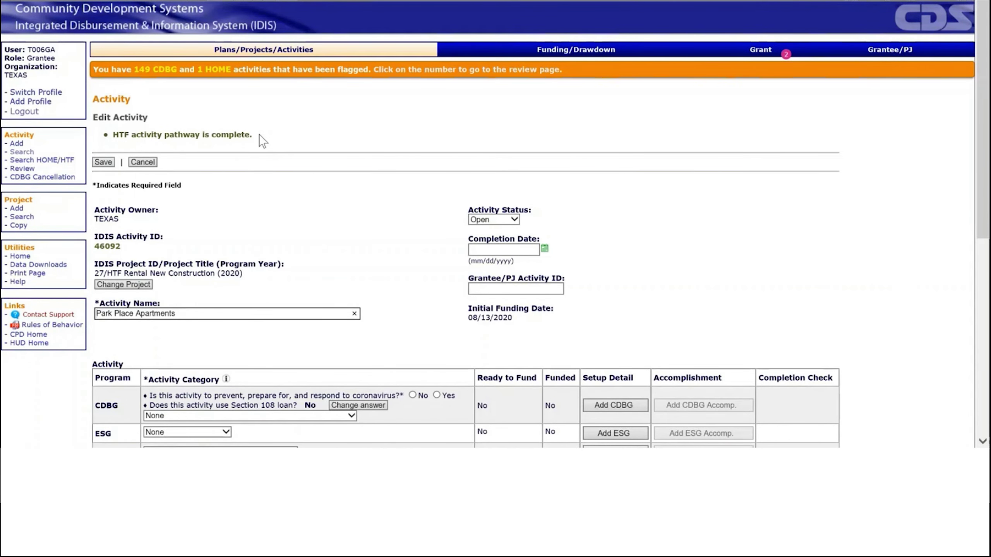
{"action": "left_click", "coordinate": [508, 223]}
{"action": "left_click", "coordinate": [515, 231]}
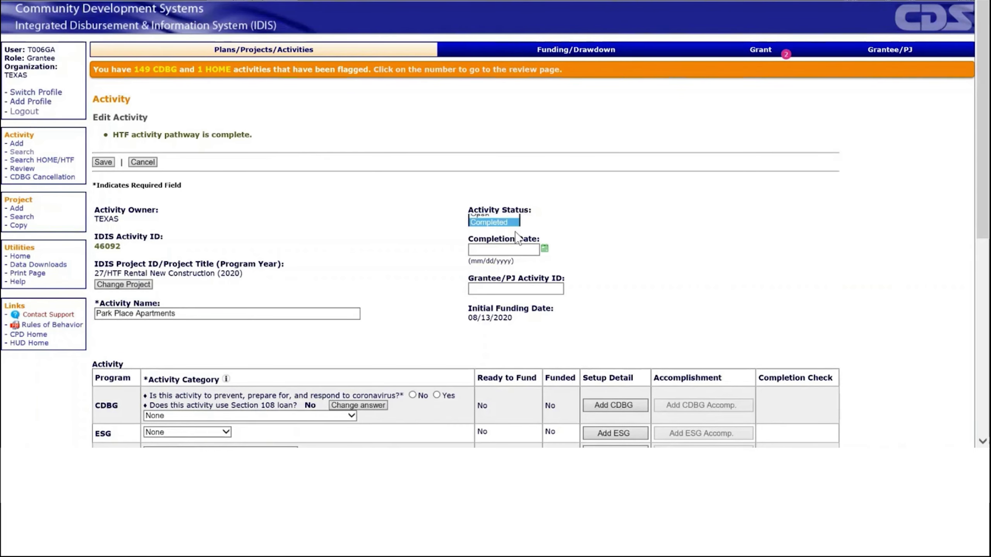
{"action": "left_click", "coordinate": [104, 161]}
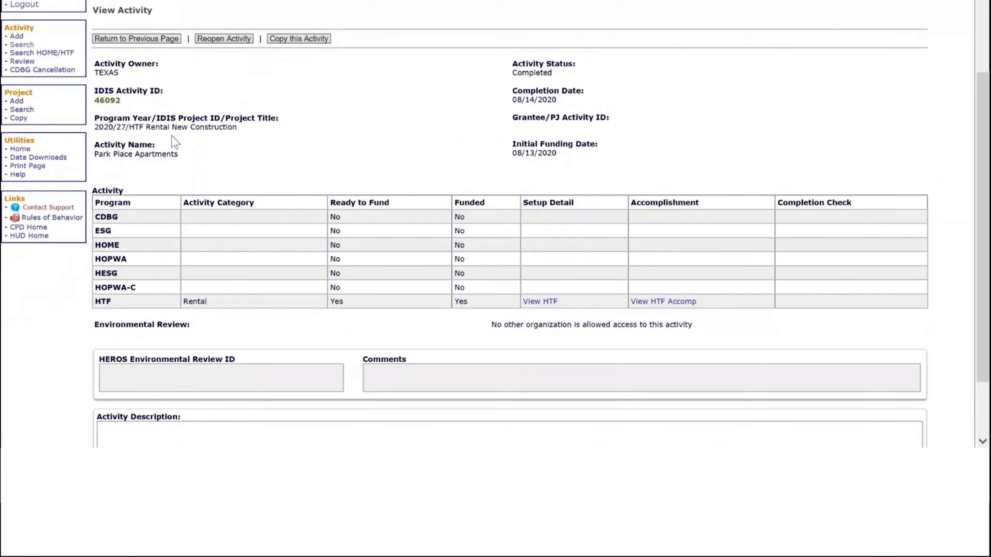